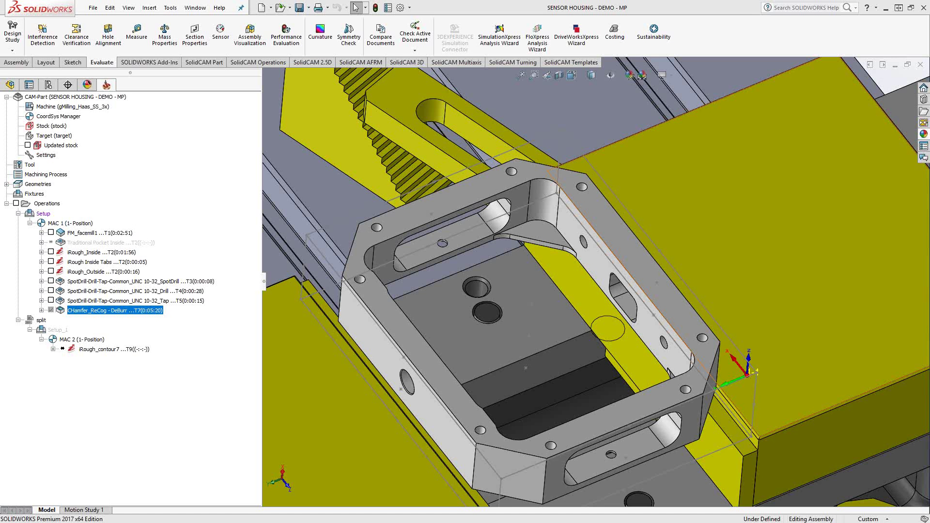
Add a Chamfer Recognition milling operation after the CHamfer_ReCog - DeBurr operation
right_click(78, 312)
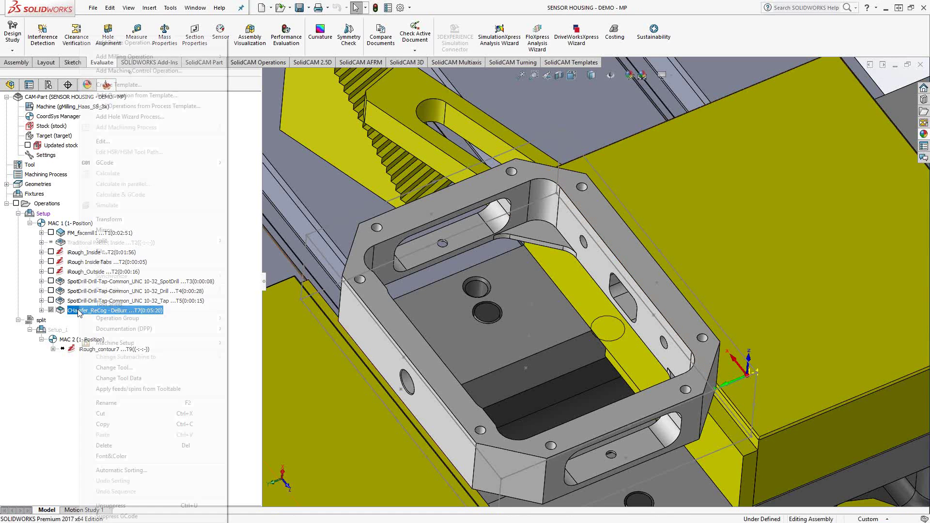
mouse_move(186, 56)
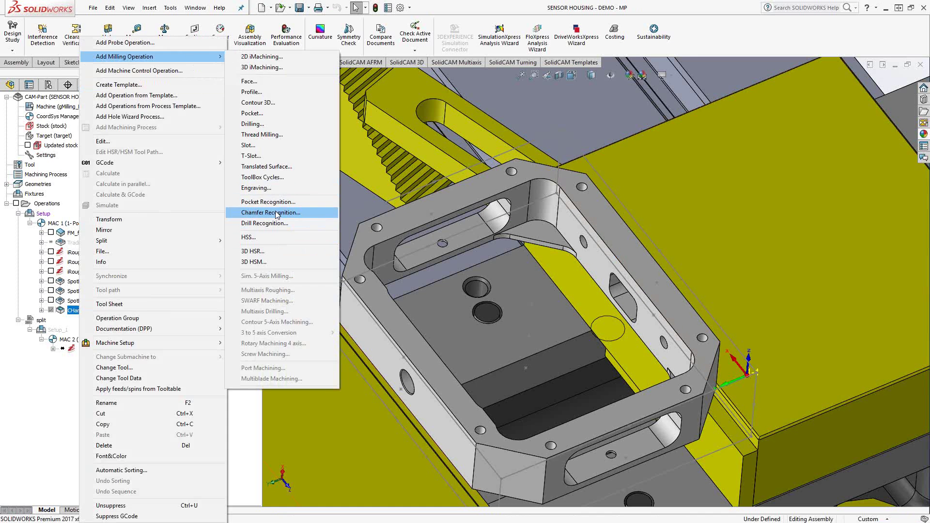
left_click(277, 213)
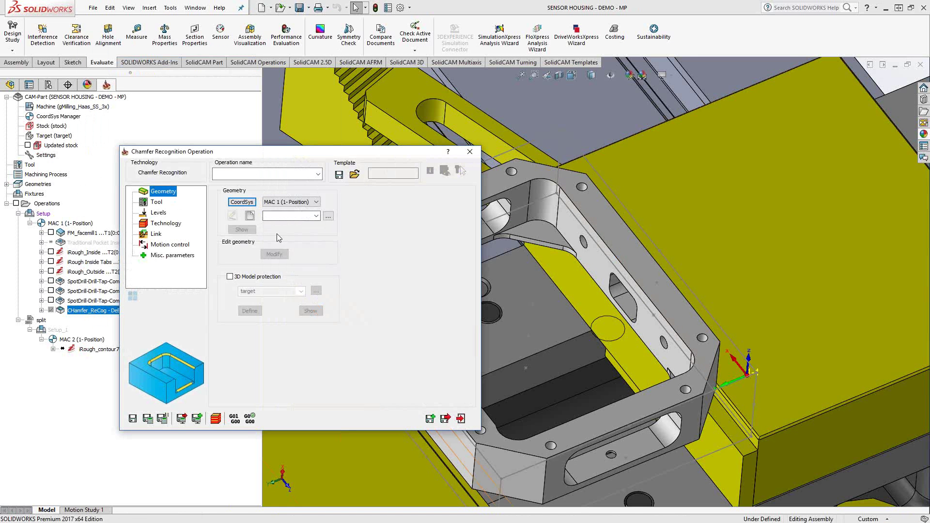
Define new geometry faces2 from the sensor housing's solid body and inspect the recognized chamfer edges
left_click(250, 216)
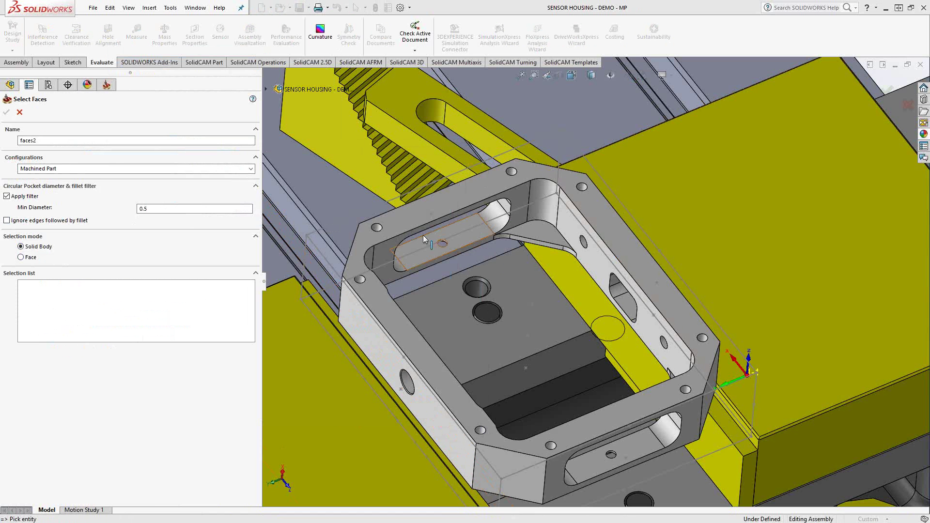
left_click(409, 216)
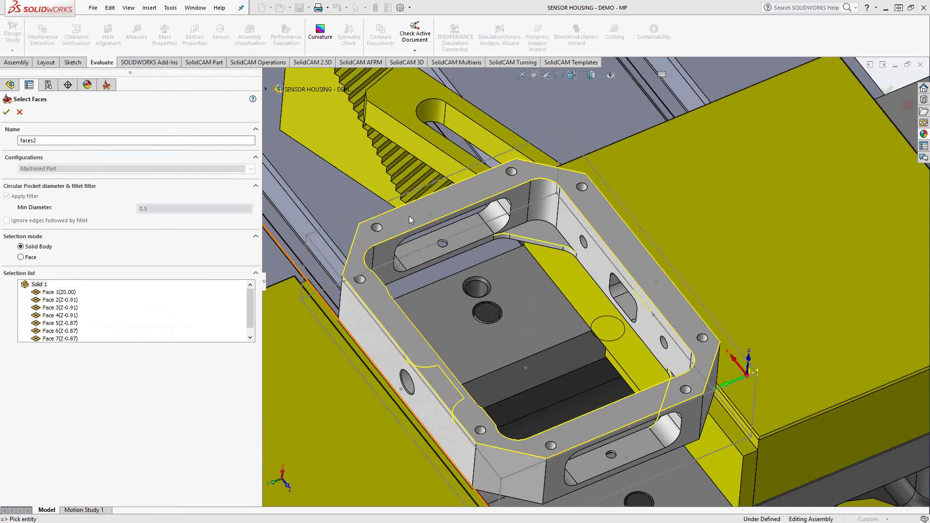
scroll(62, 299, "down", 1)
scroll(62, 300, "up", 1)
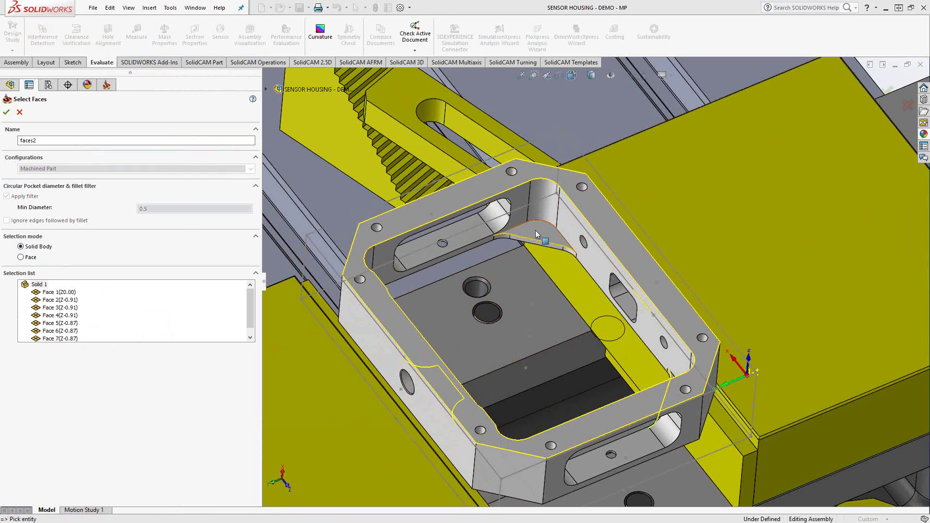
middle_click_drag(576, 348, 481, 333)
scroll(481, 332, "down", 4)
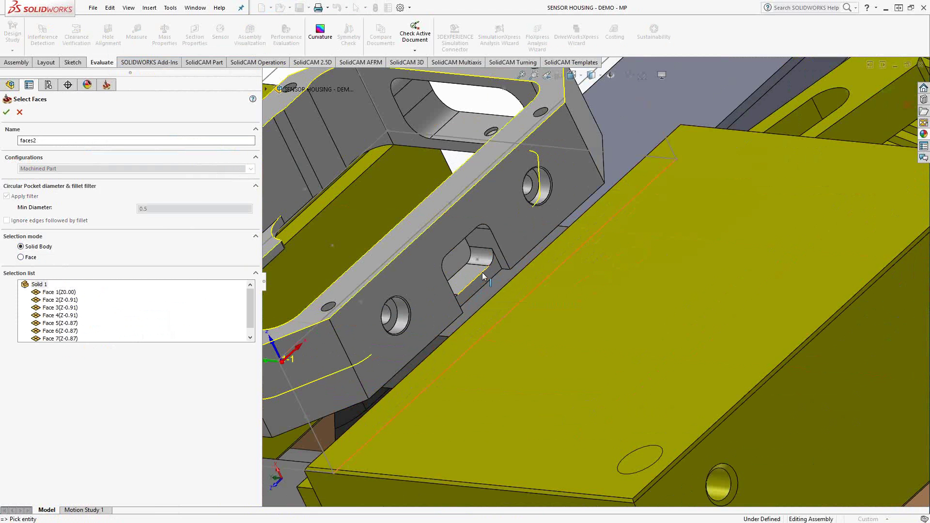
middle_click_drag(483, 277, 514, 341)
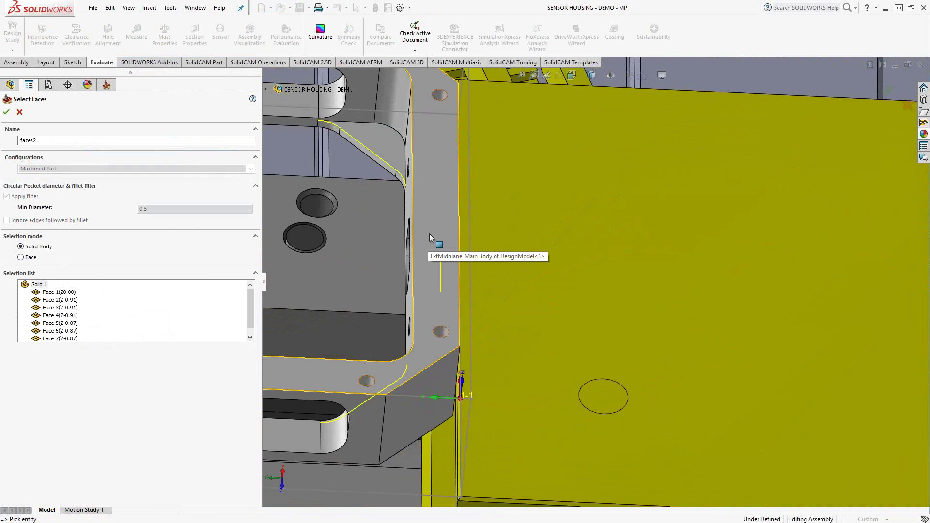
scroll(450, 289, "up", 5)
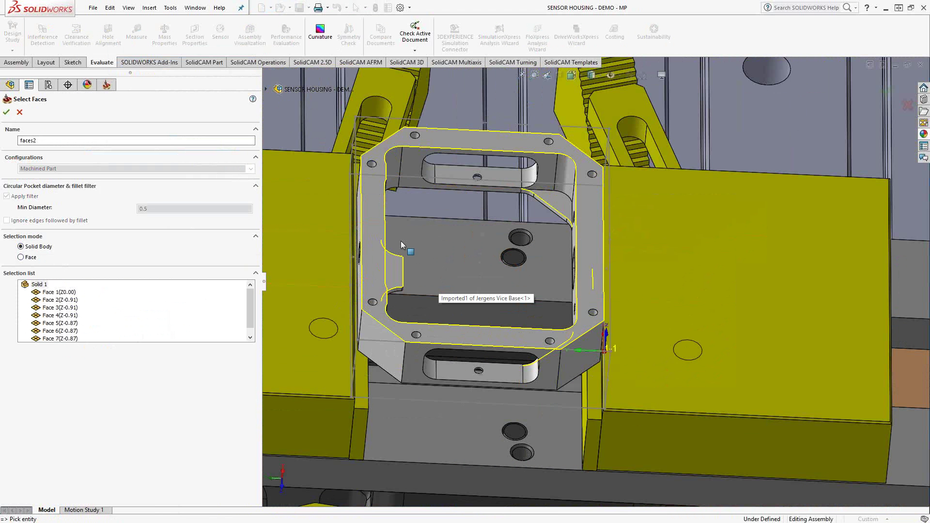
left_click(6, 112)
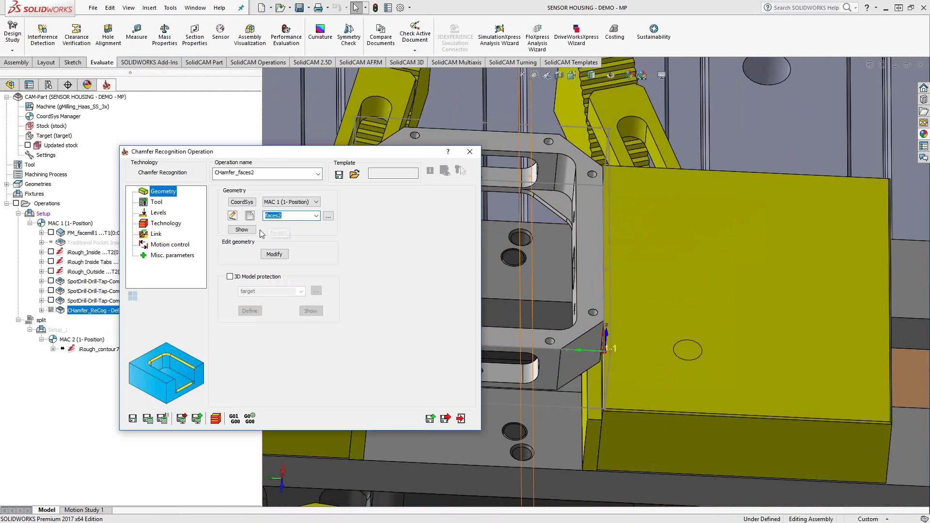
left_click(249, 230)
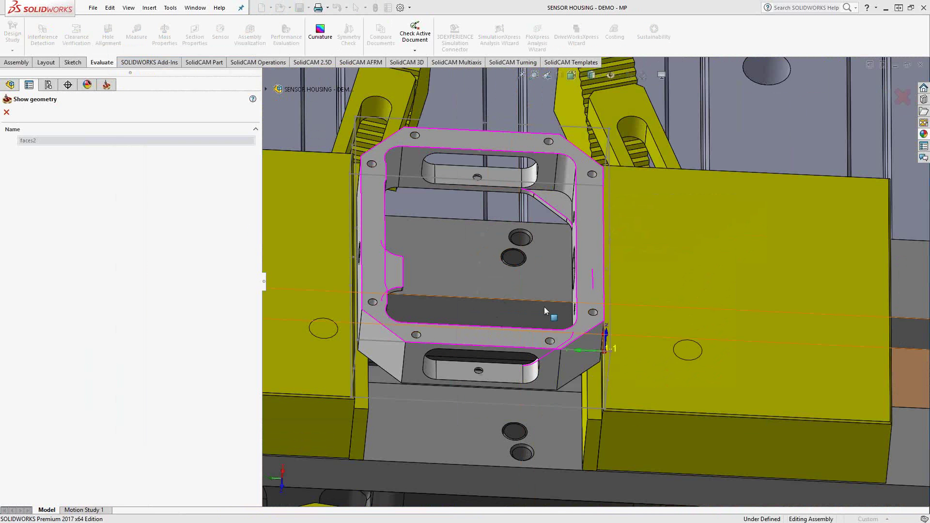
left_click(7, 113)
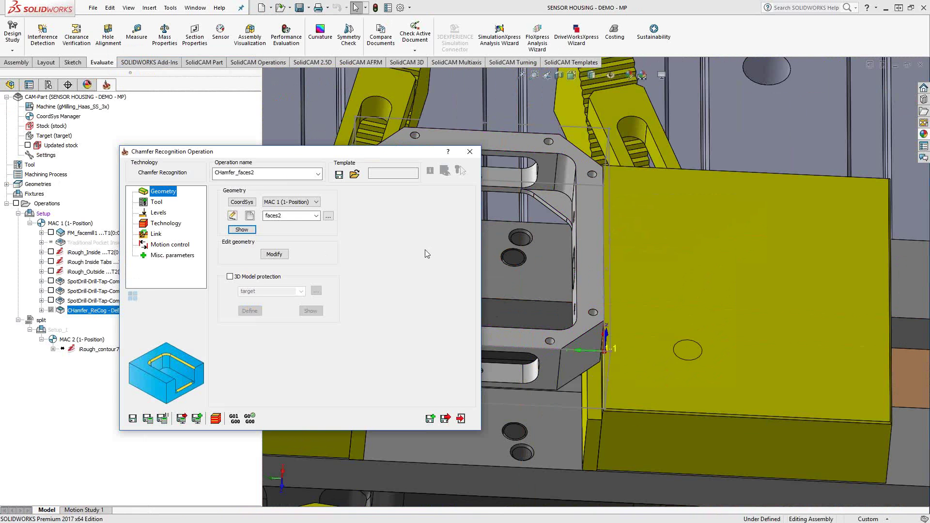
Assign tool 7, the 0.375 inch chamfer mill, to the chamfer operation
left_click(156, 202)
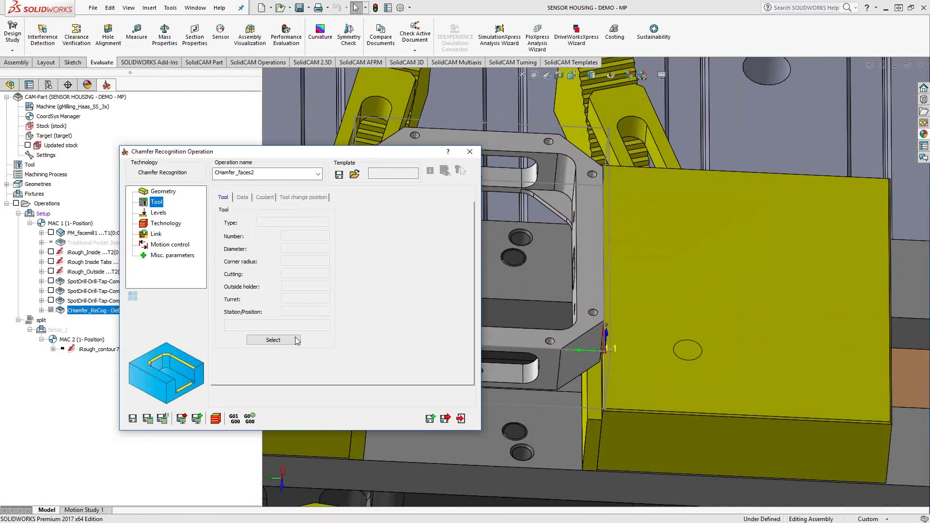
left_click(278, 340)
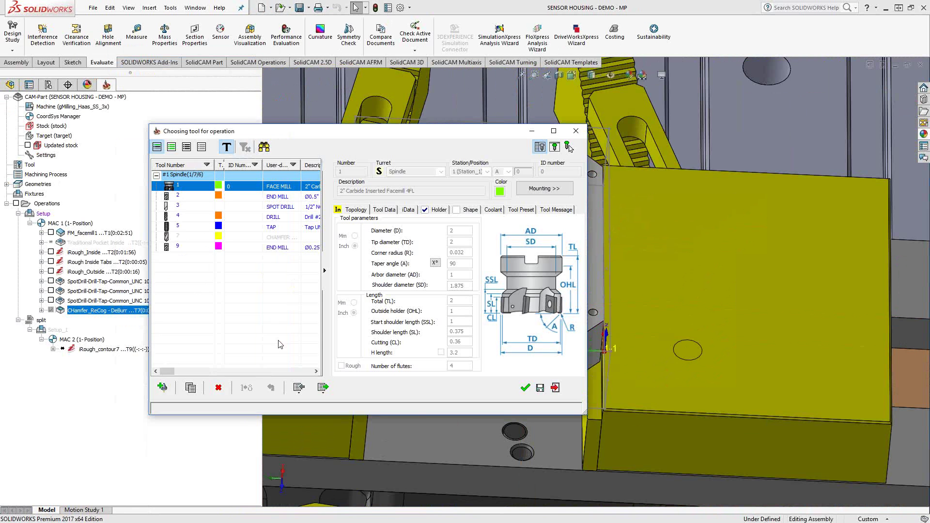
left_click(189, 237)
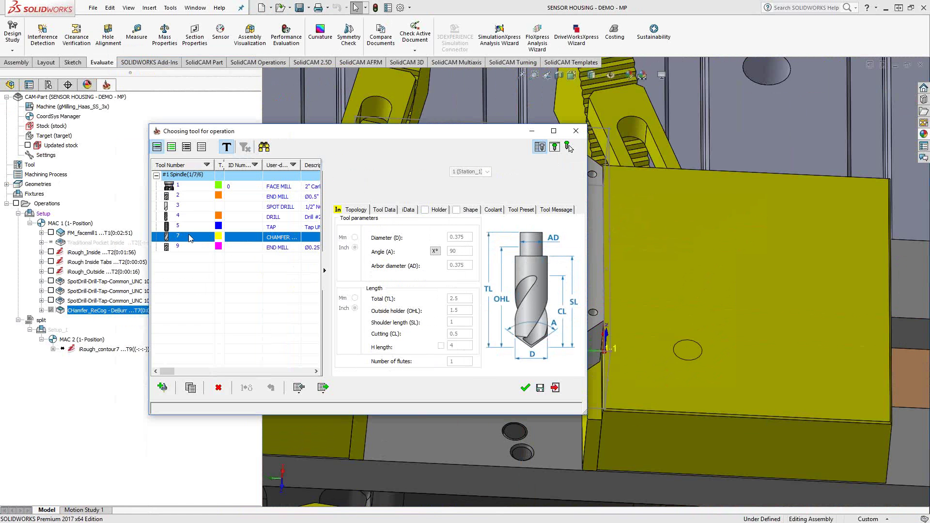
left_click(525, 386)
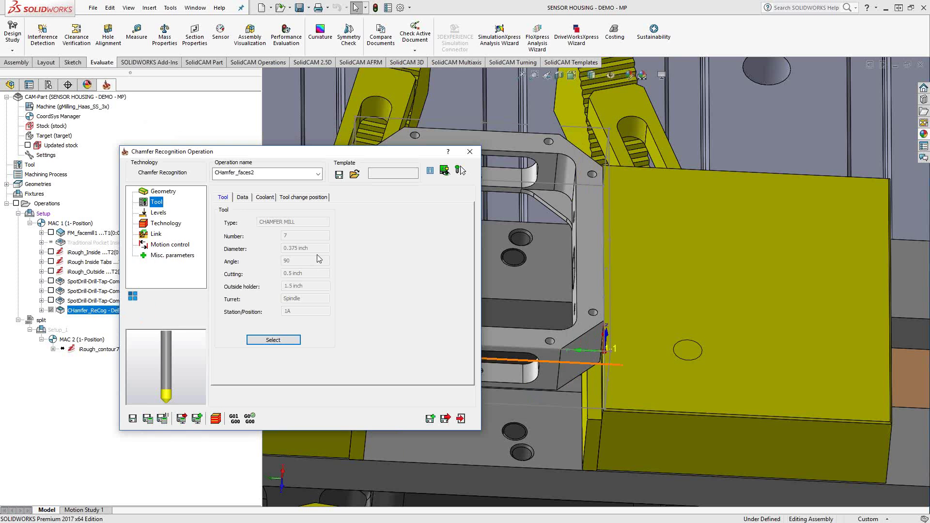
Set the chamfer depth in the milling levels to 0.02
left_click(157, 213)
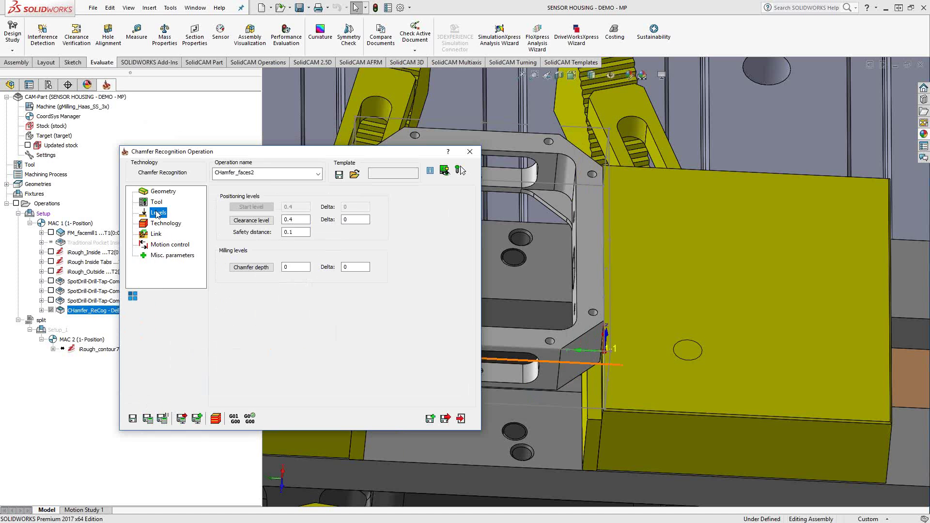
mouse_move(280, 237)
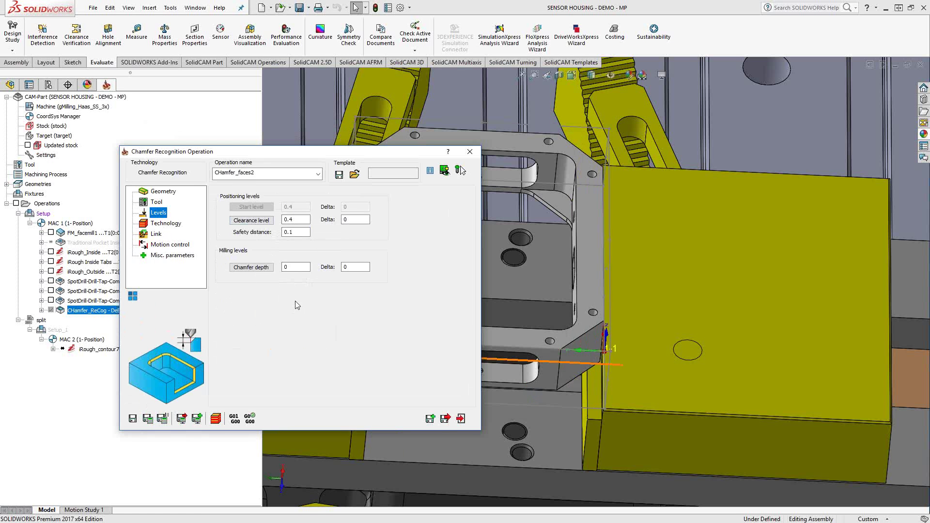
left_click(293, 266)
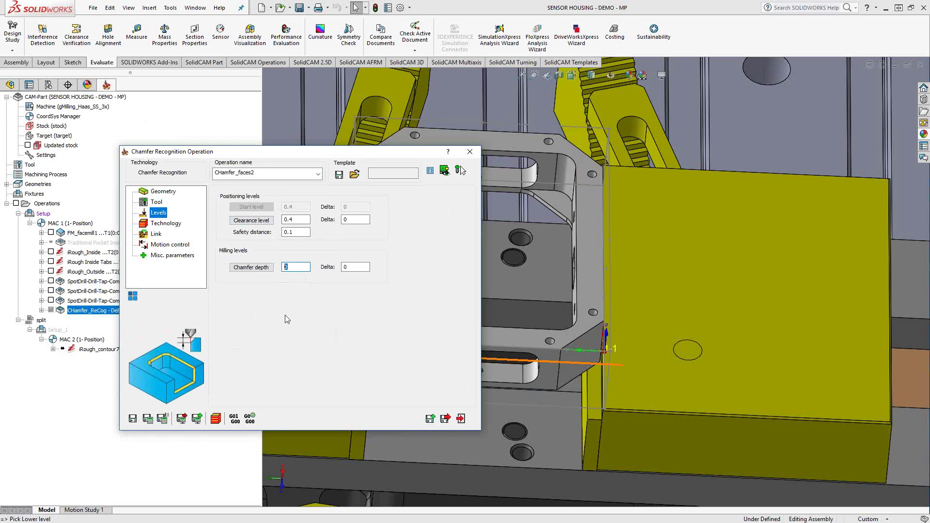
type(".02")
Set the safety offset in the technology settings to 0.02
left_click(170, 224)
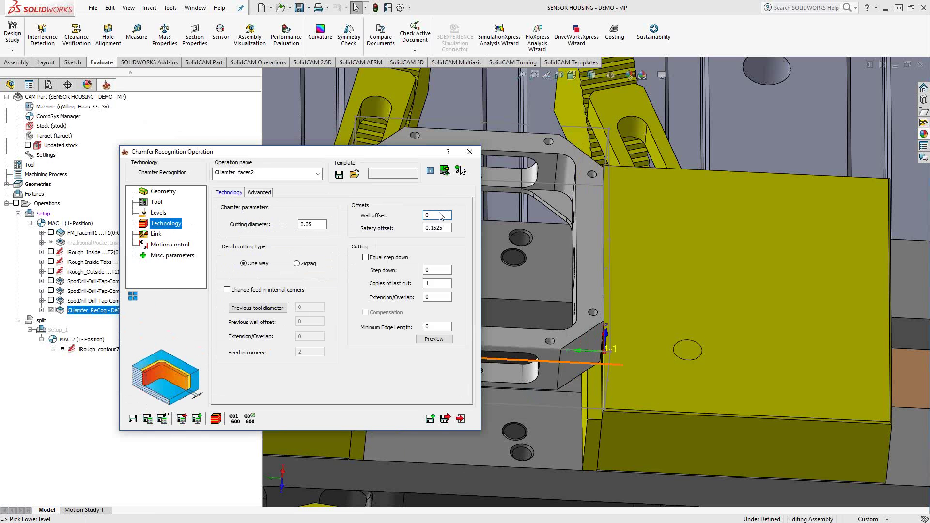
left_click_drag(444, 227, 432, 228)
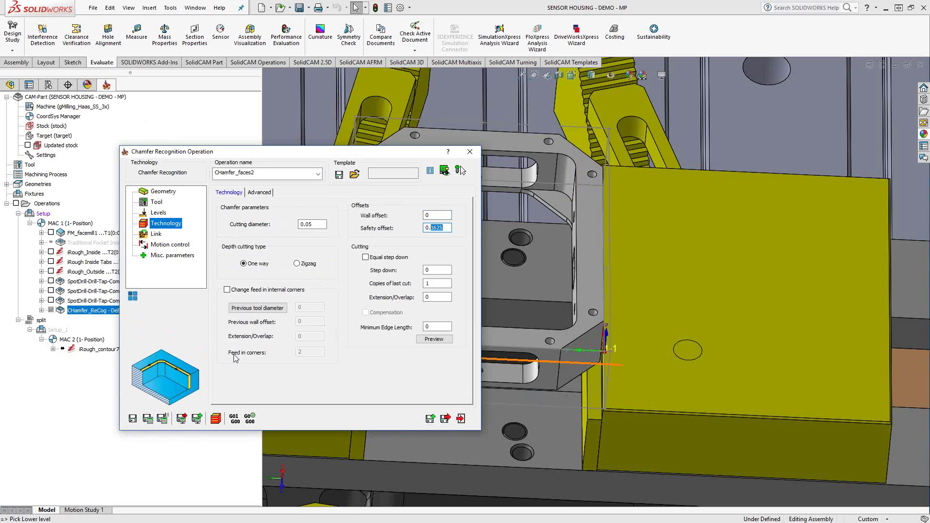
left_click(435, 228)
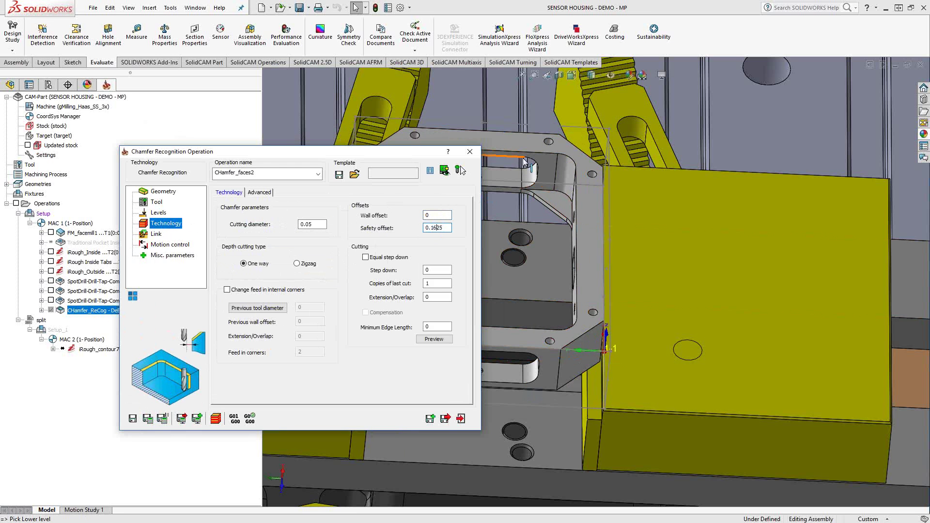
double_click(436, 228)
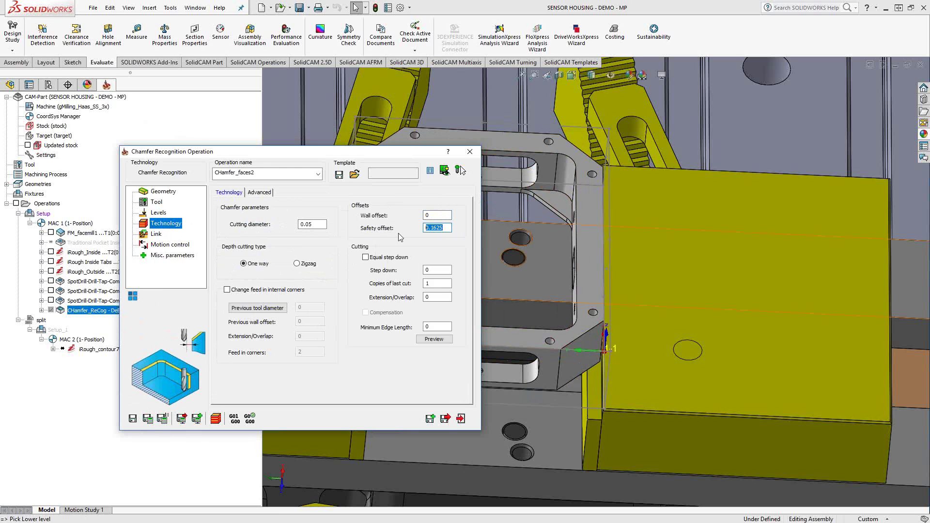
type(".02")
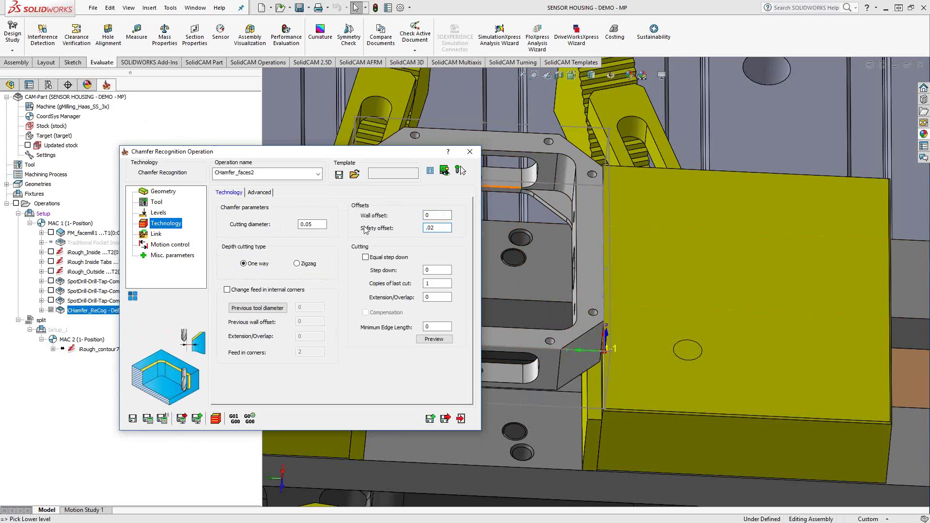
Review the cutting diameter, step down, copies of last cut and extension/overlap settings
left_click(317, 225)
key("shift+Home")
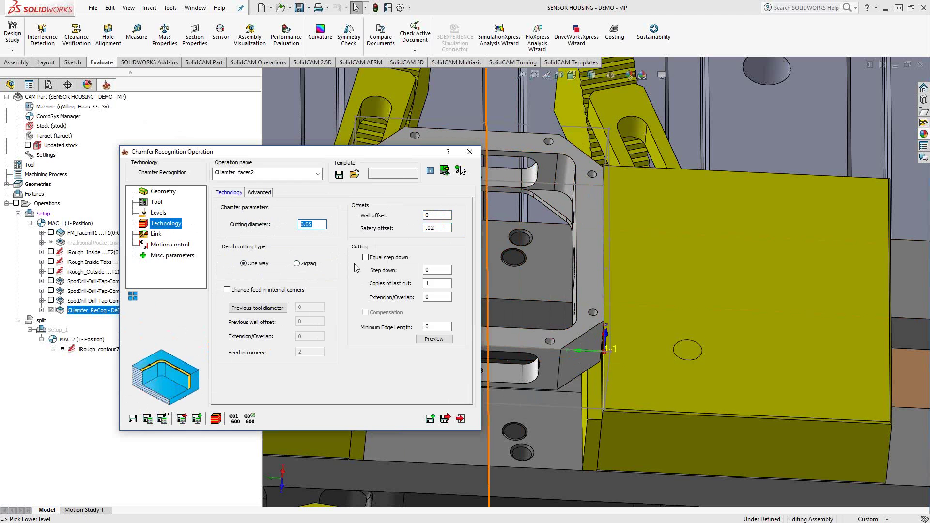
left_click(426, 270)
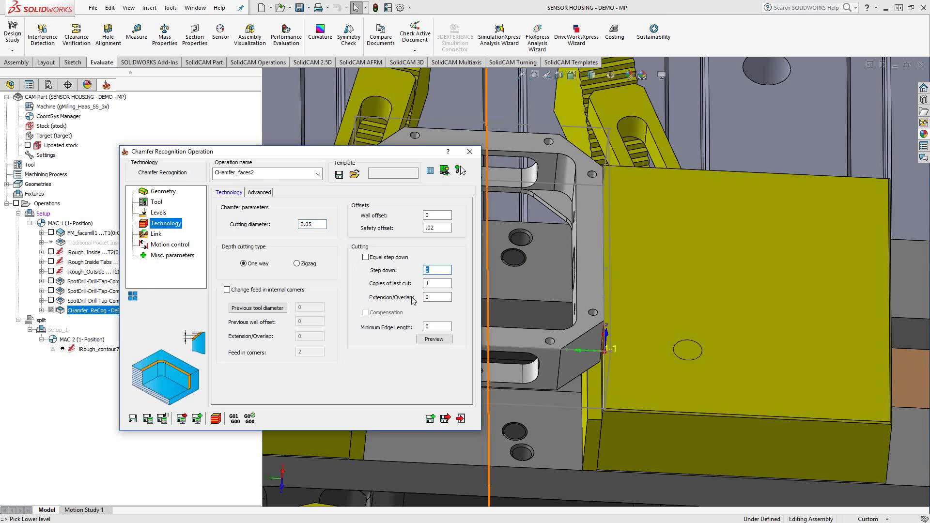
left_click(426, 285)
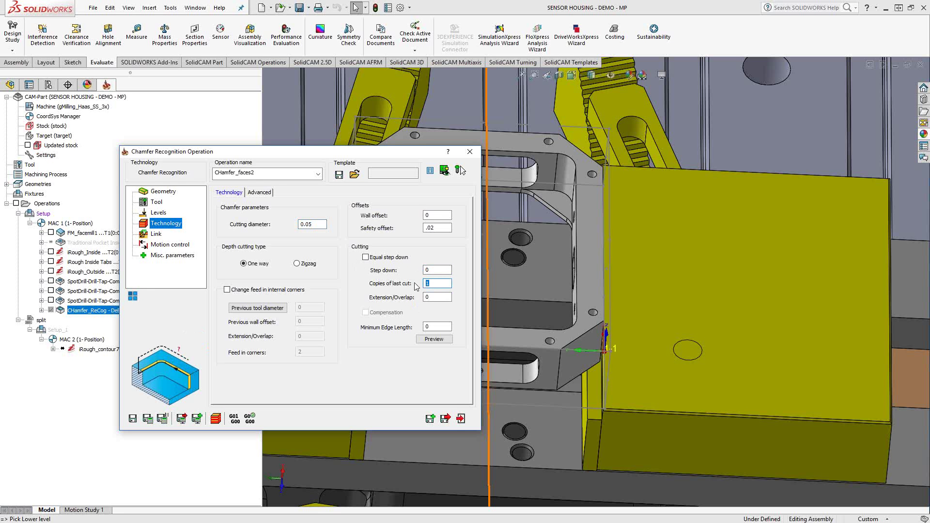
key("Tab")
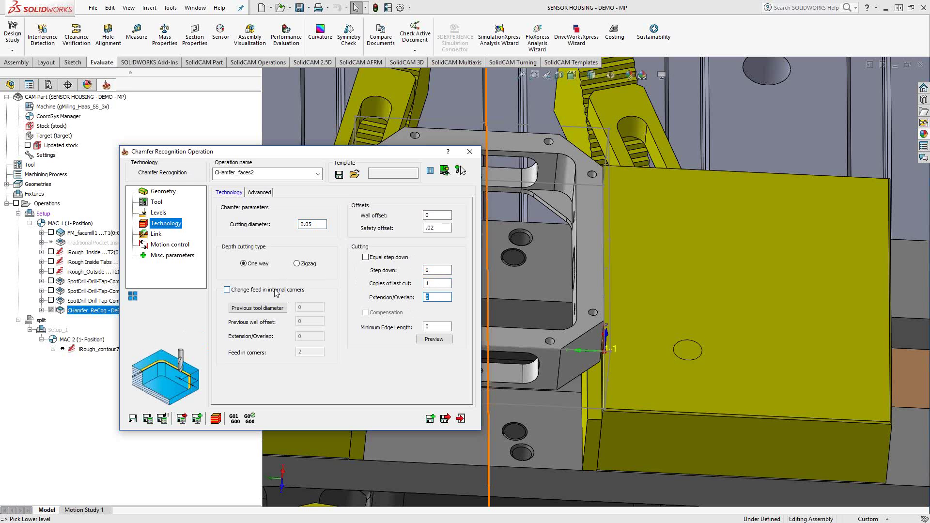
Enable the feed change in internal corners, examine its parameters, and disable the option again
left_click(228, 290)
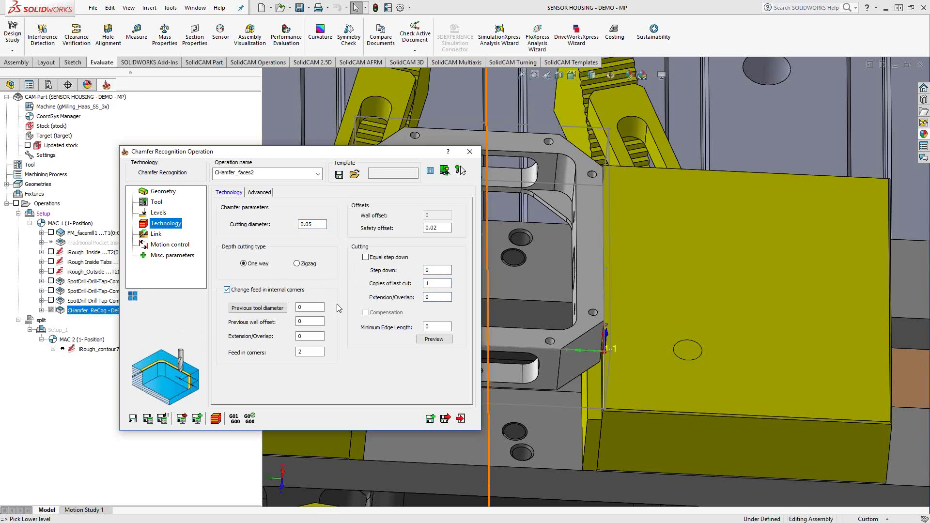
left_click(306, 303)
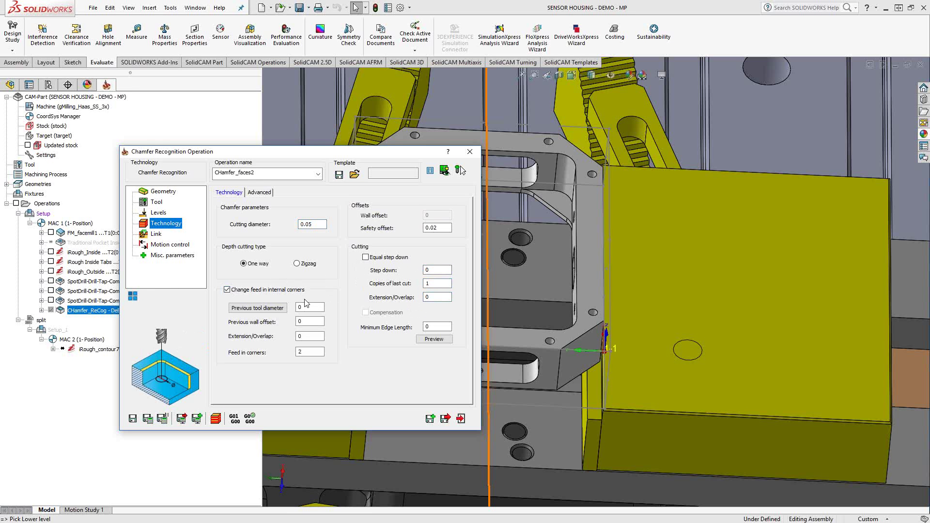
left_click(306, 322)
left_click(306, 321)
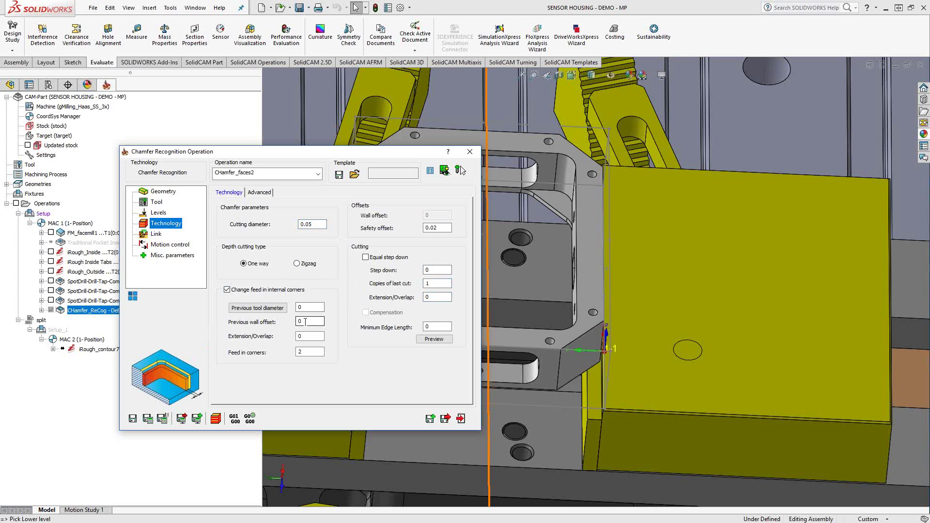
left_click(307, 335)
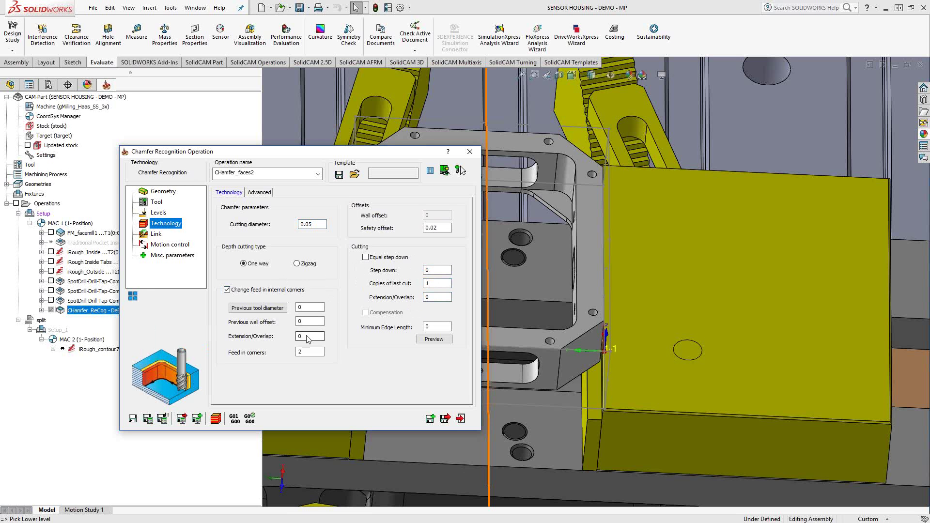
key("Tab")
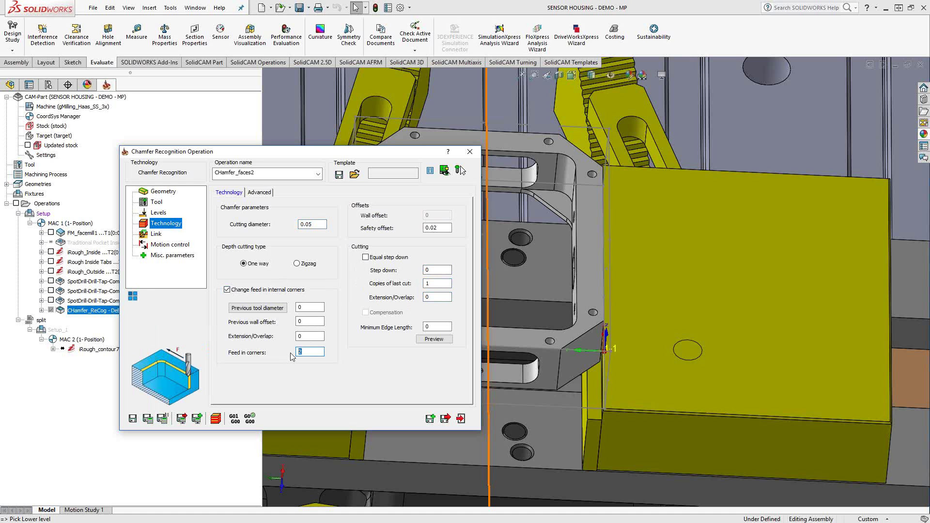
left_click(228, 291)
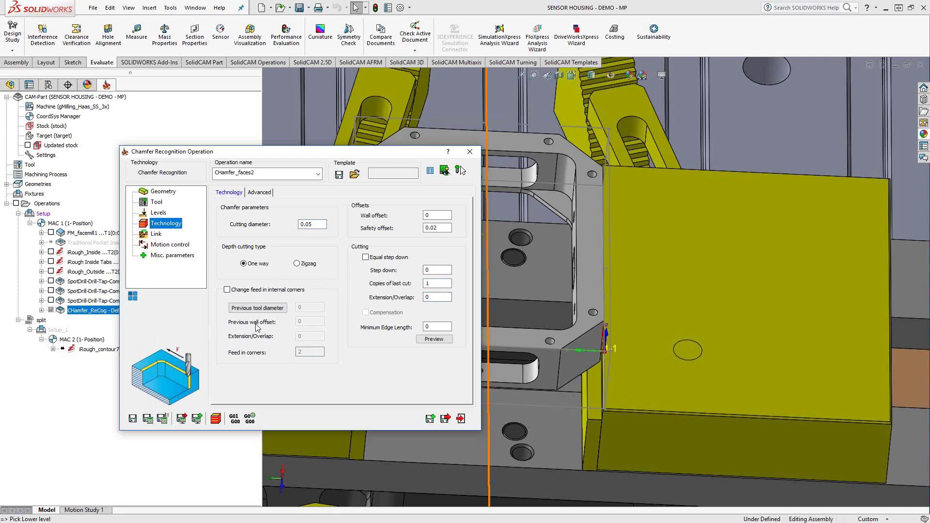
Set the link lead-in to Normal and make the lead-out the same as the lead-in
left_click(154, 235)
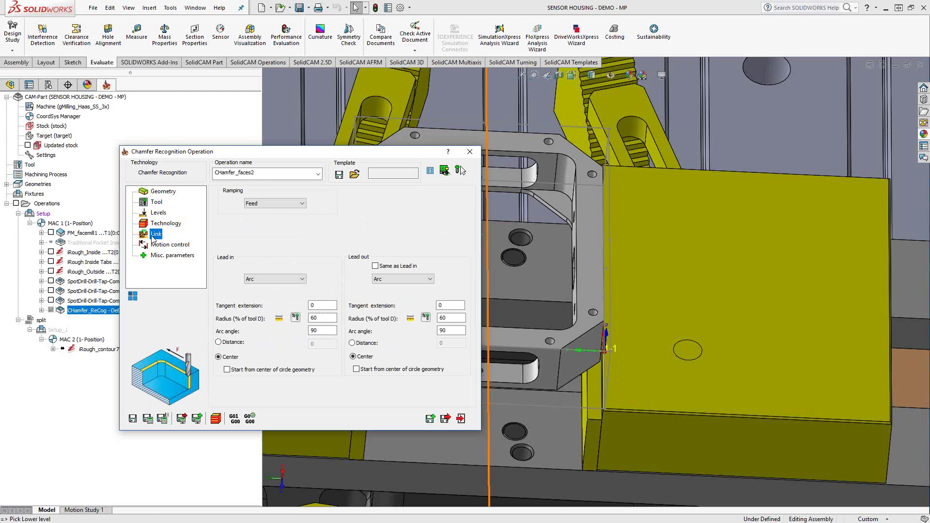
left_click(288, 279)
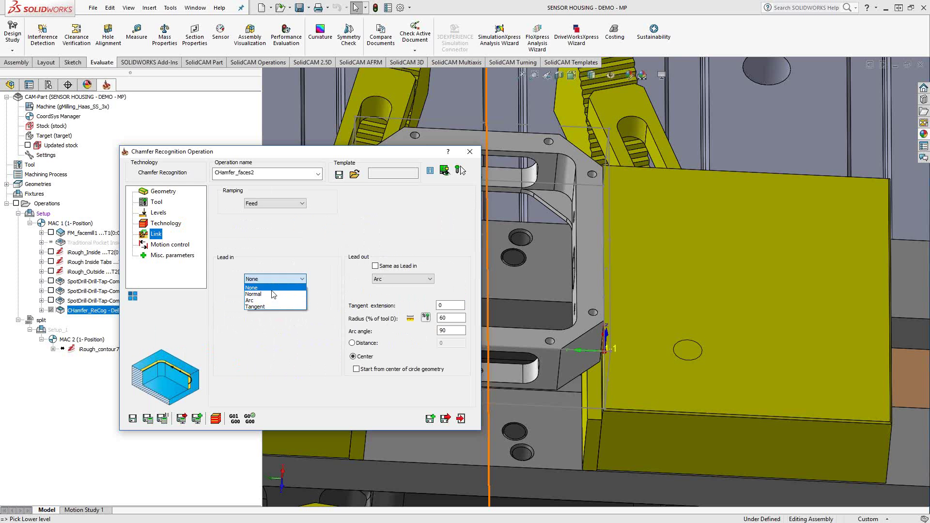
left_click(300, 279)
left_click(300, 279)
left_click(253, 294)
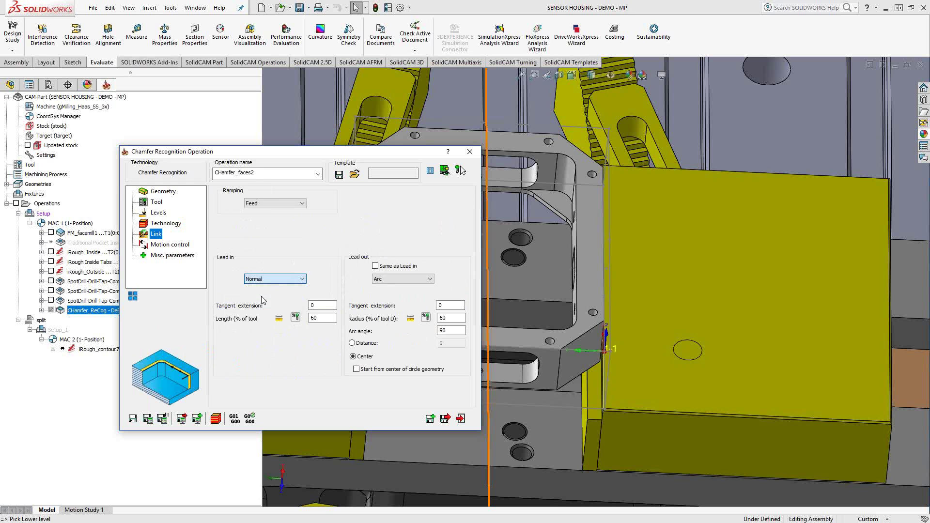
left_click(375, 266)
Save and calculate the chamfer operation from its technology settings, and exit the operation
left_click(155, 226)
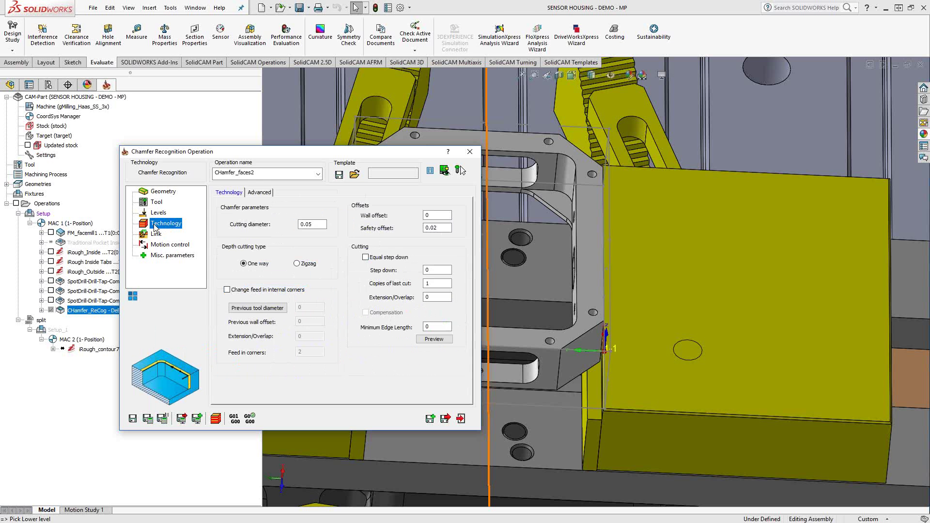
left_click(147, 419)
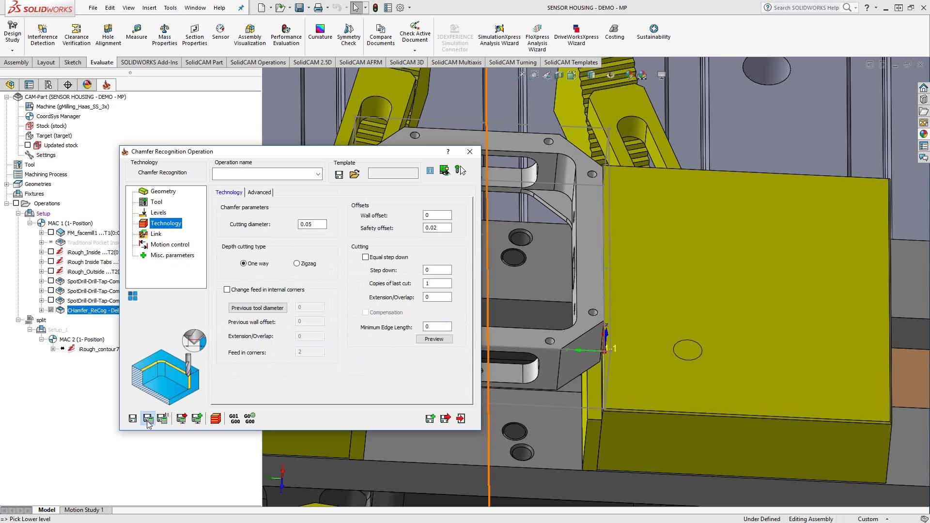
left_click(461, 418)
Examine the calculated chamfer toolpath around the housing's outer and inner top edges and the angled internal ledge
middle_click_drag(460, 321, 456, 263)
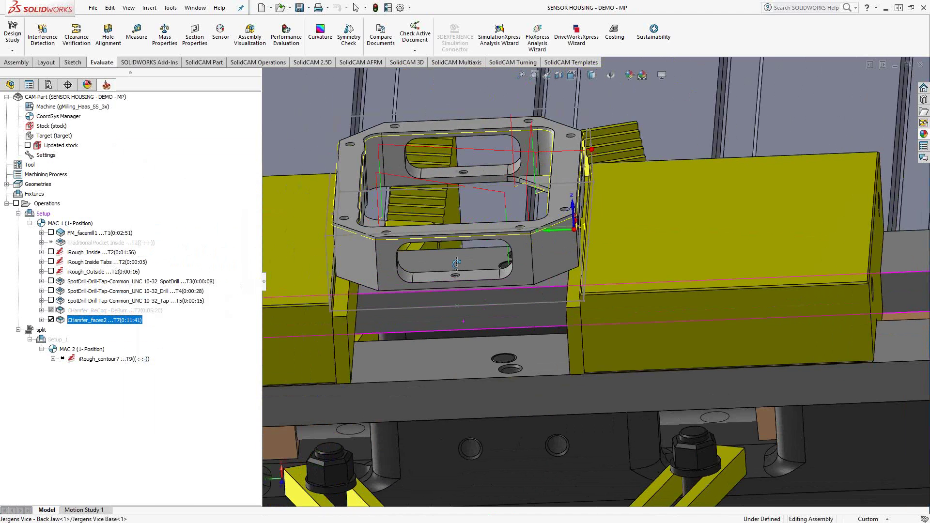
scroll(499, 239, "down", 4)
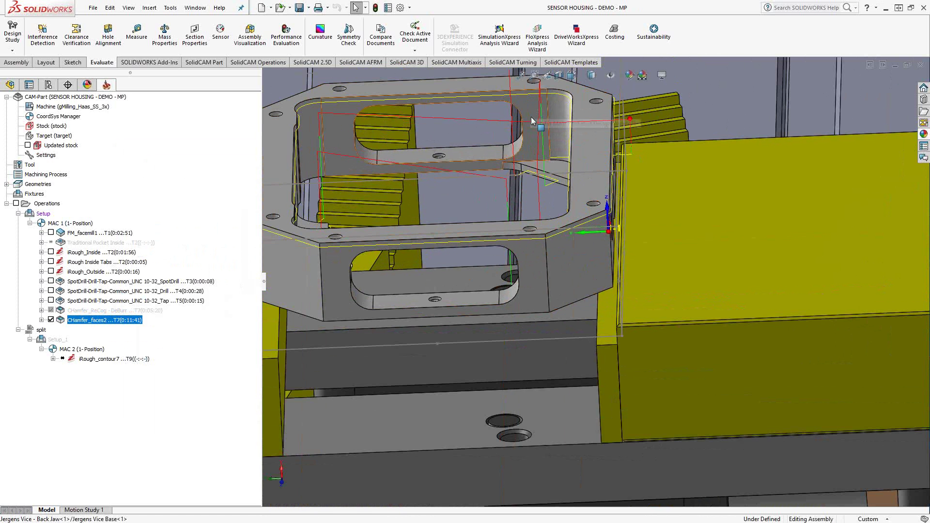
middle_click_drag(562, 220, 569, 222)
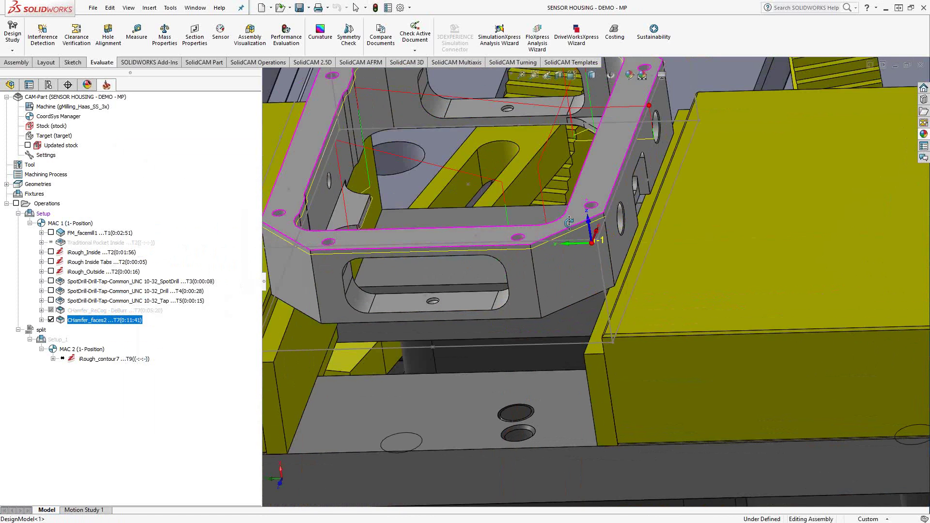
scroll(633, 239, "down", 6)
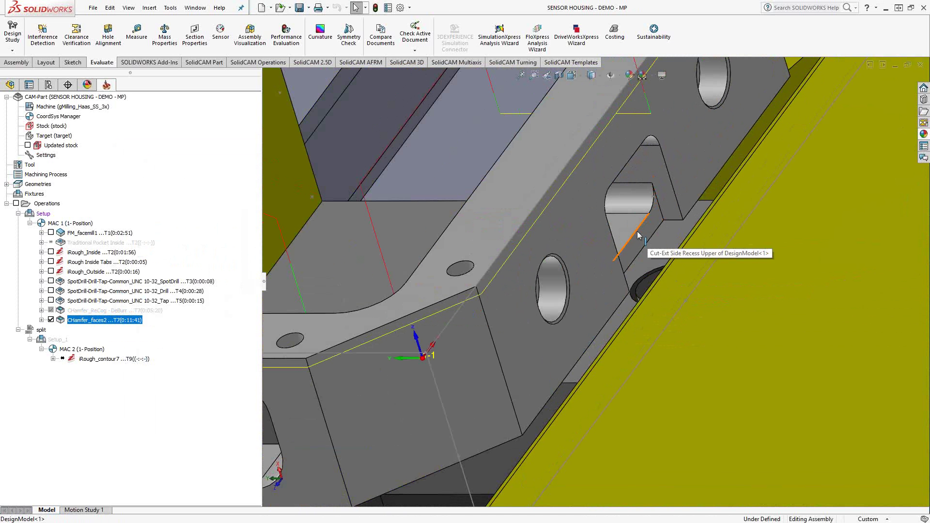
key("ctrl+8")
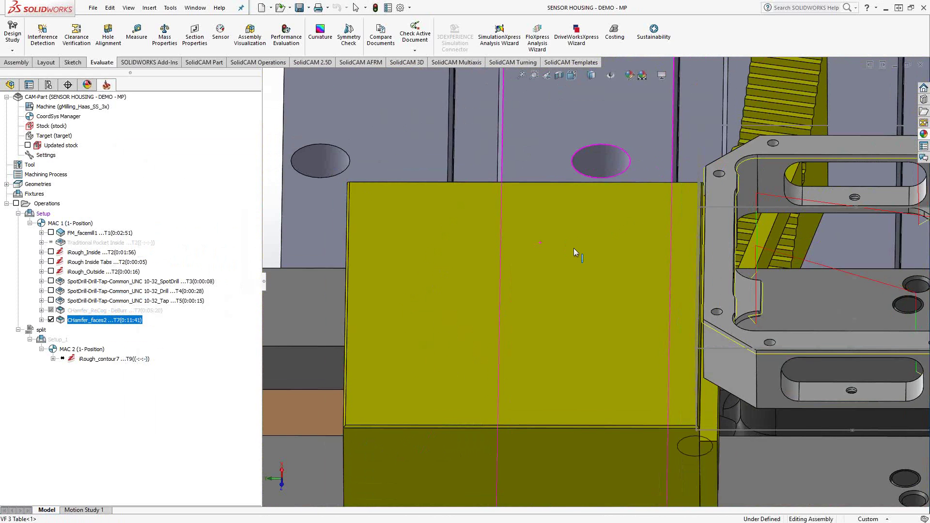
scroll(784, 269, "up", 5)
scroll(778, 250, "down", 6)
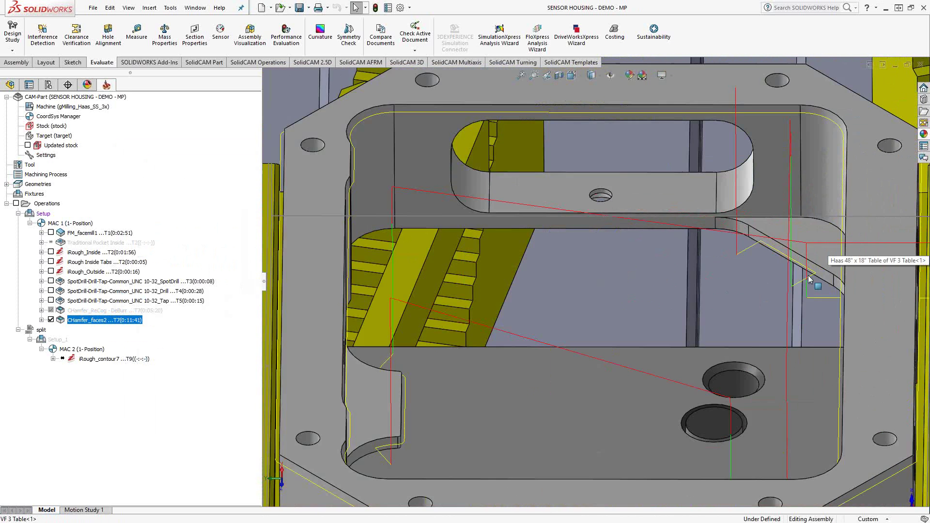
scroll(810, 279, "down", 3)
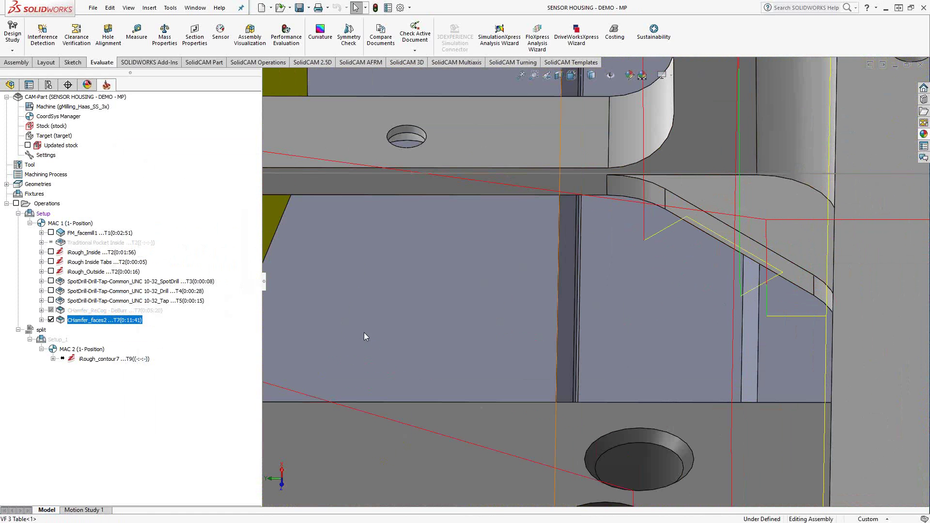
Open the simulation of the CHamfer_faces2 operation in SolidVerify mode
right_click(107, 320)
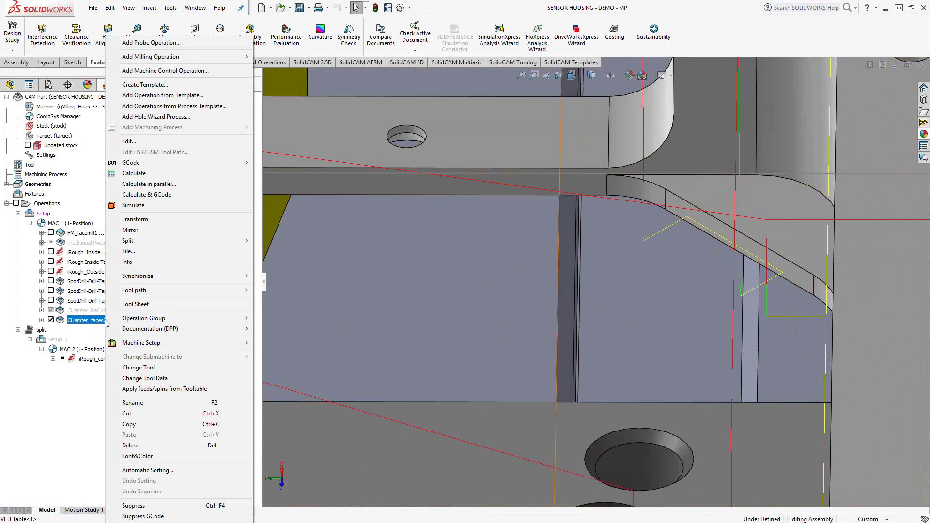
left_click(134, 206)
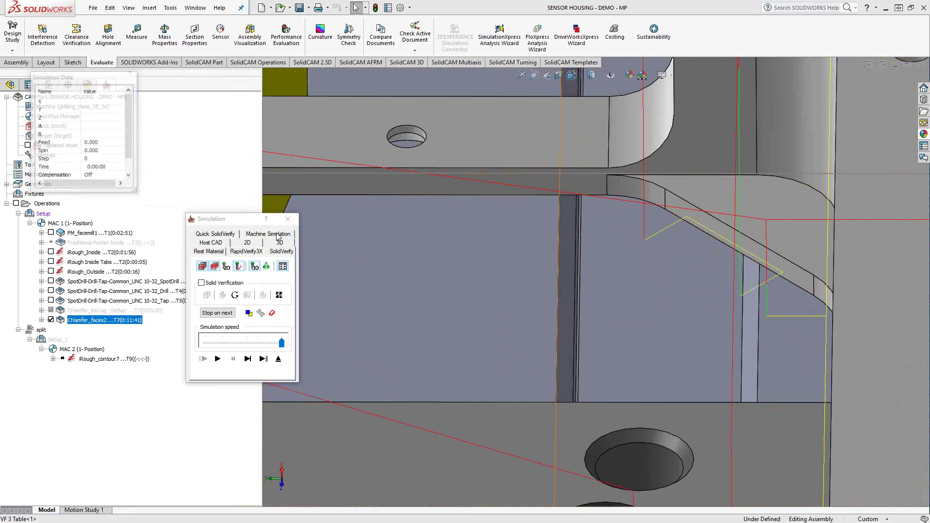
left_click(278, 236)
Set the transparency of the simulated stock to 0% so that it displays solid
right_click(556, 295)
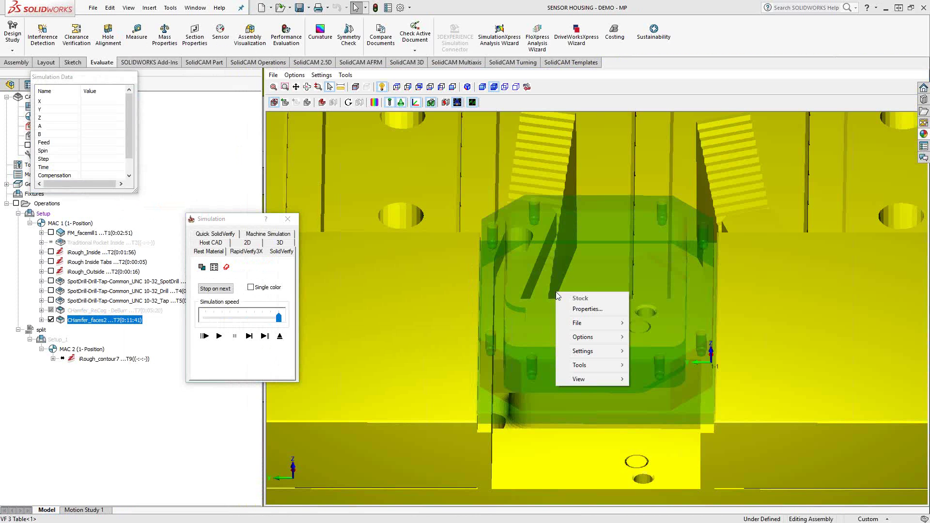
left_click(586, 309)
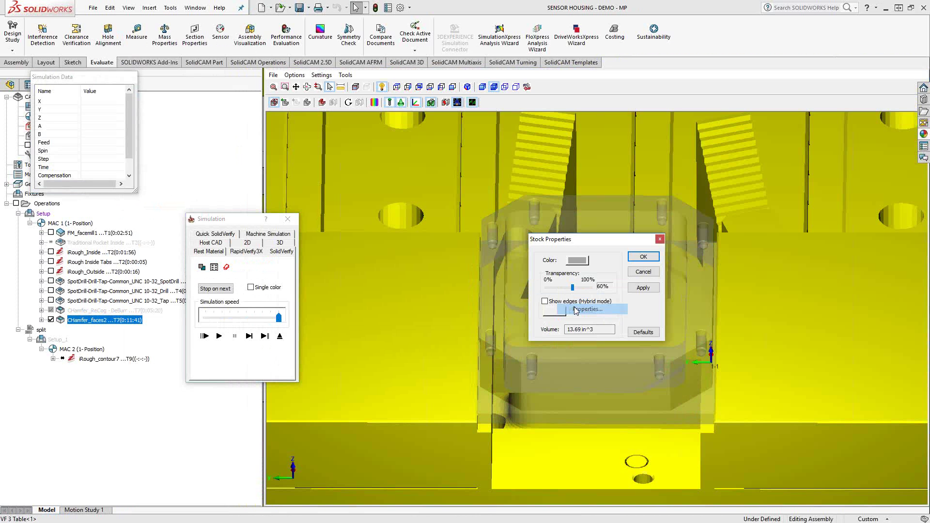
left_click(541, 289)
left_click(644, 287)
left_click(643, 256)
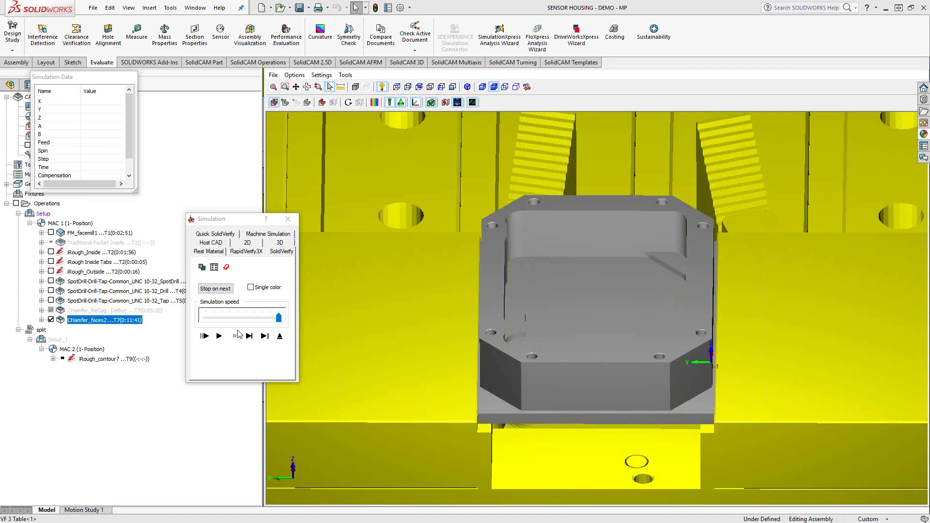
Play the chamfer simulation and inspect the machined edges of the housing up close
left_click(219, 335)
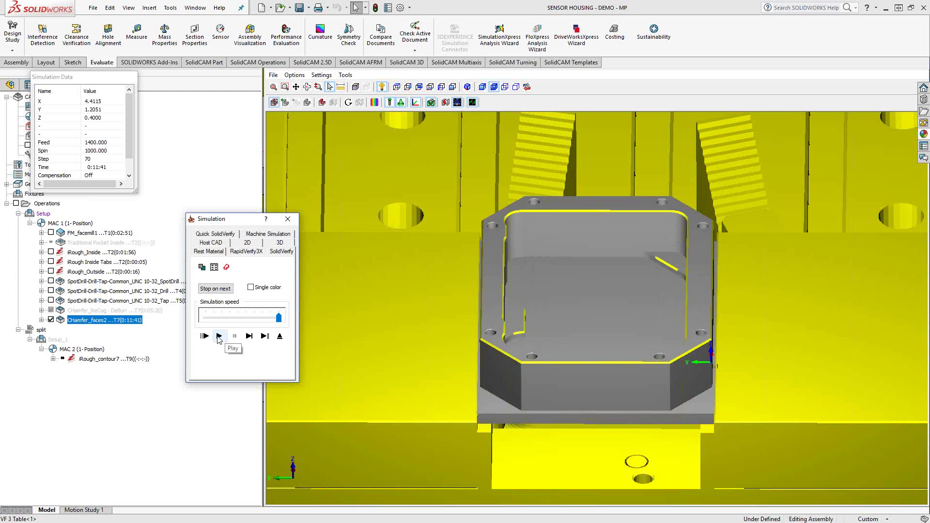
middle_click_drag(551, 324, 537, 328)
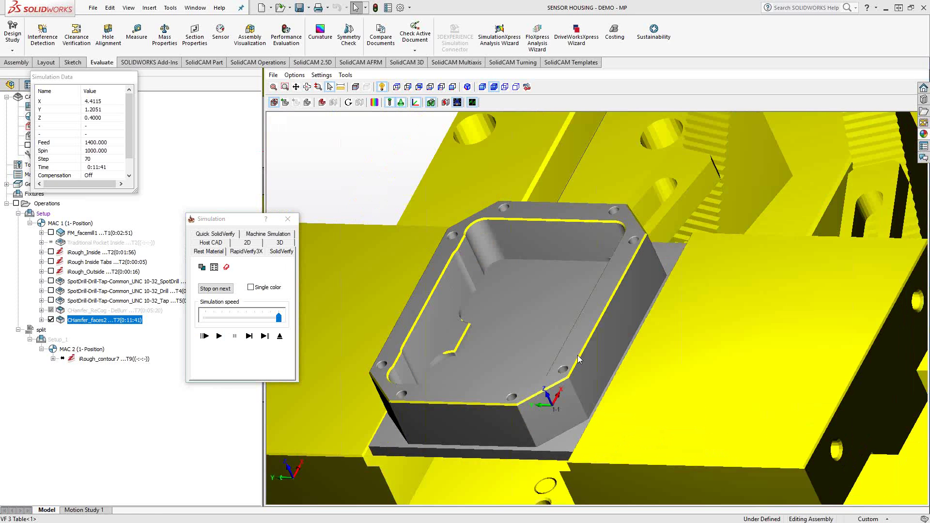
scroll(579, 358, "up", 3)
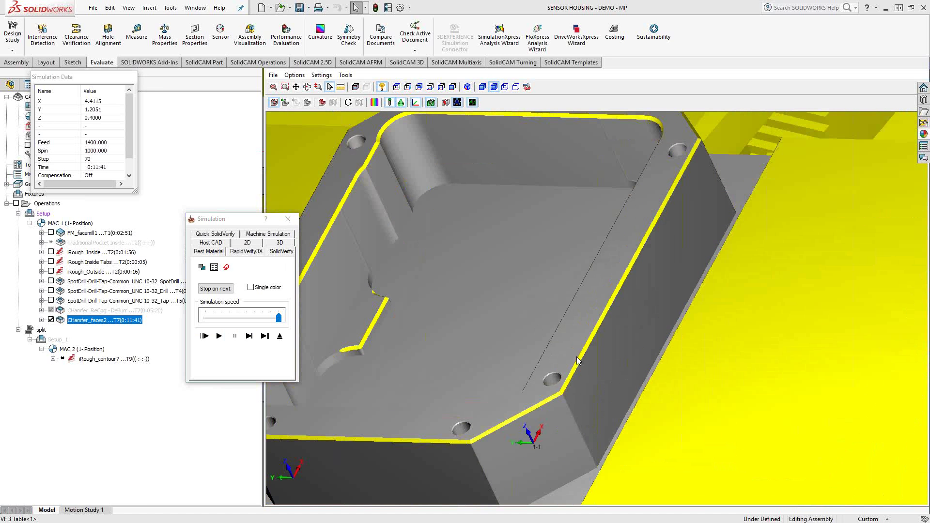
Compare the machined stock with the target, close the comparison, and inspect the chamfer on the internal angled ledge
left_click(374, 102)
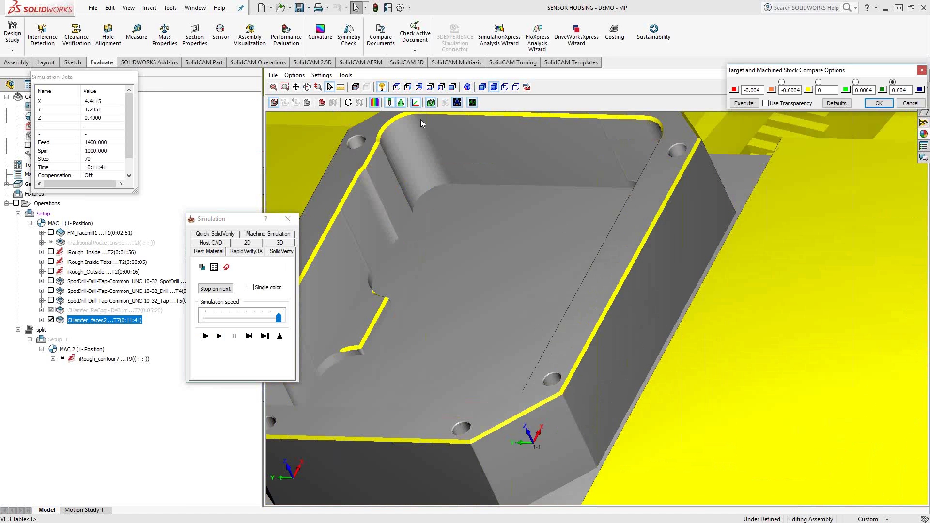
left_click(741, 103)
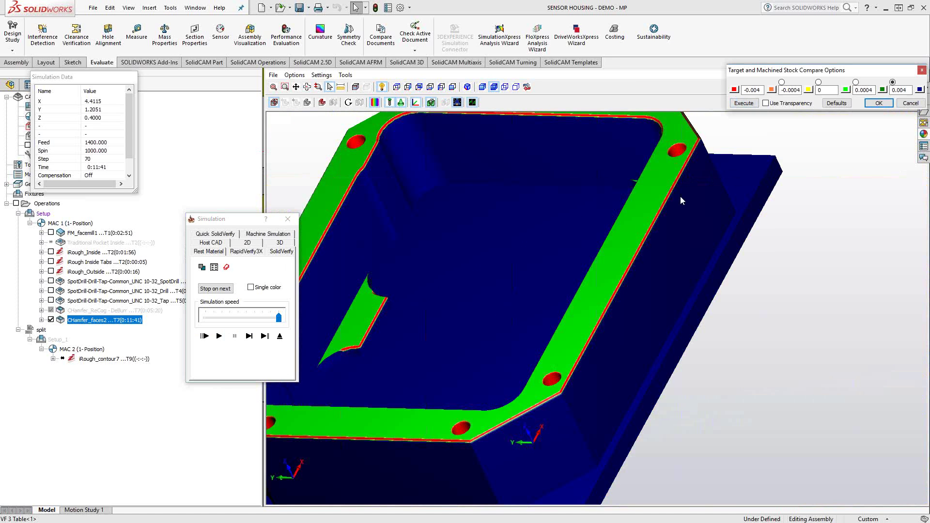
left_click(902, 104)
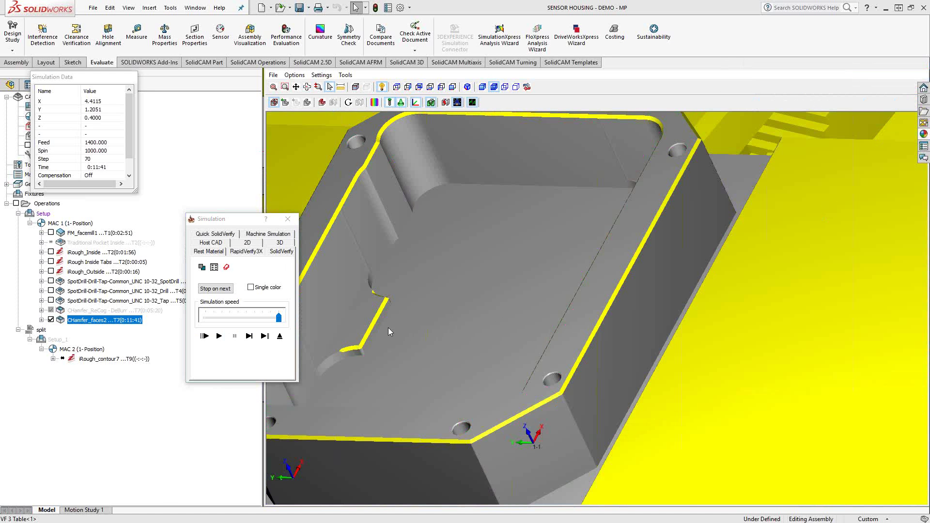
middle_click_drag(387, 327, 414, 324)
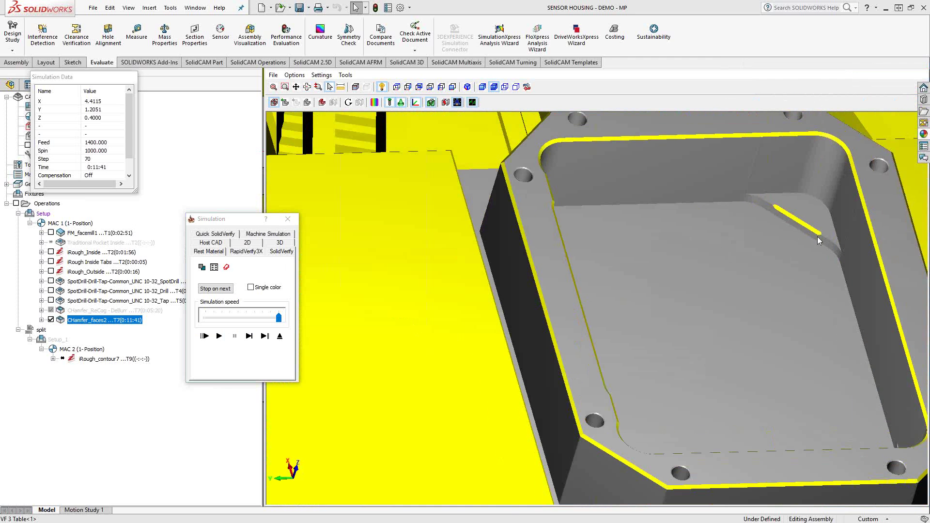